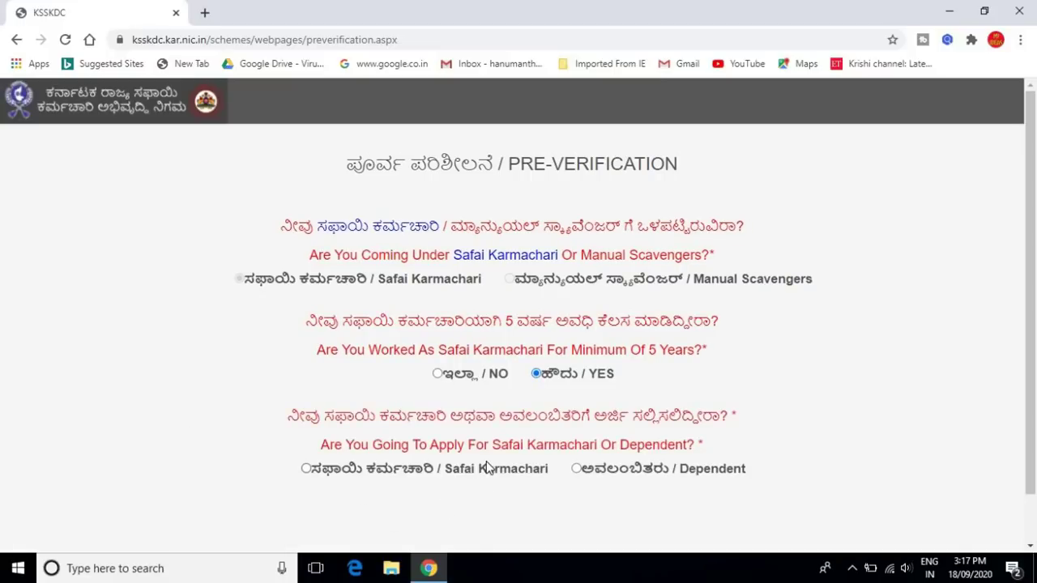
# Step: Apply for Safai Karmachari and select the Self Employement scheme with the ಸ್ವಯಂ ಉದ್ಯೋಗ ಉದ್ಯಮ ಶೀಲತಾ(ಐ.ಎಸ್.ಬಿ) ಯೋಜನೆ sub scheme
pyautogui.click(306, 468)
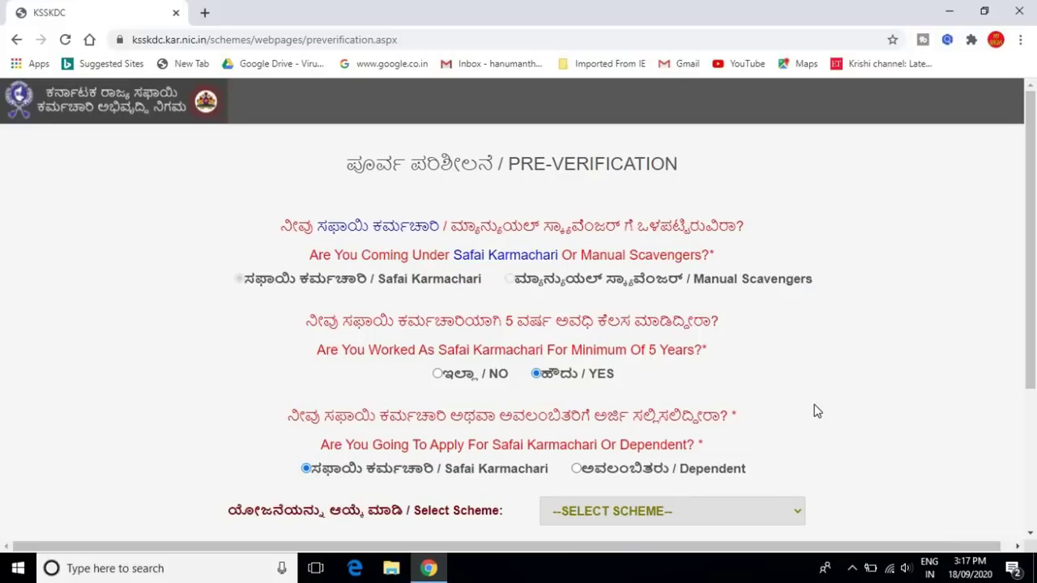
pyautogui.scroll(-2, 815, 411)
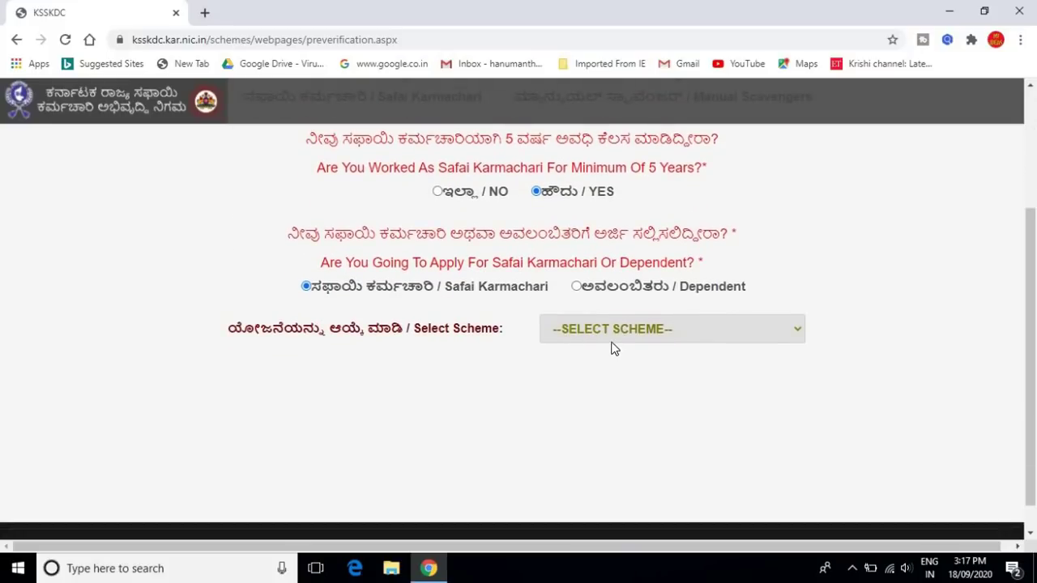
pyautogui.click(612, 338)
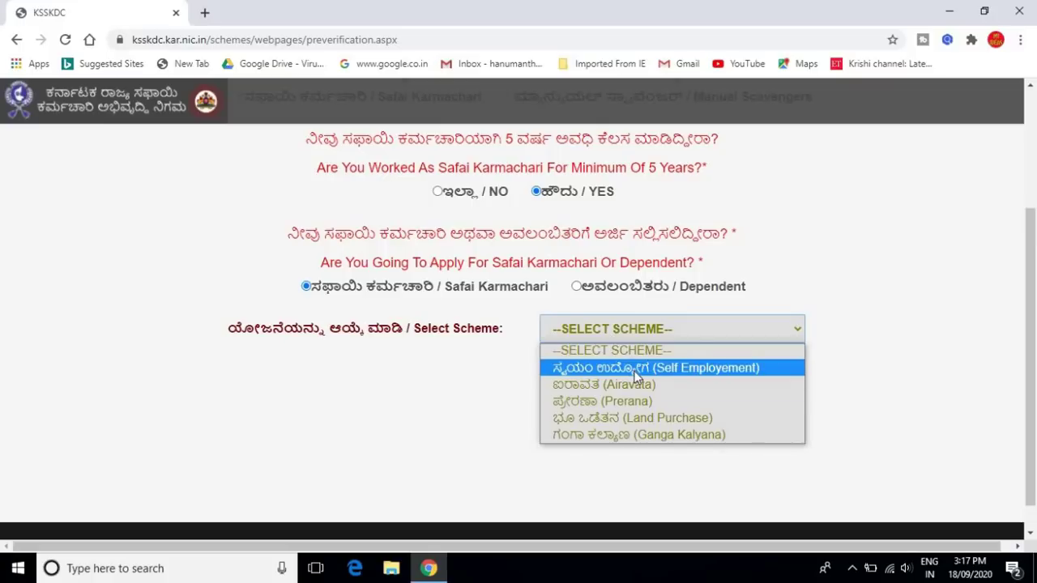
pyautogui.click(635, 374)
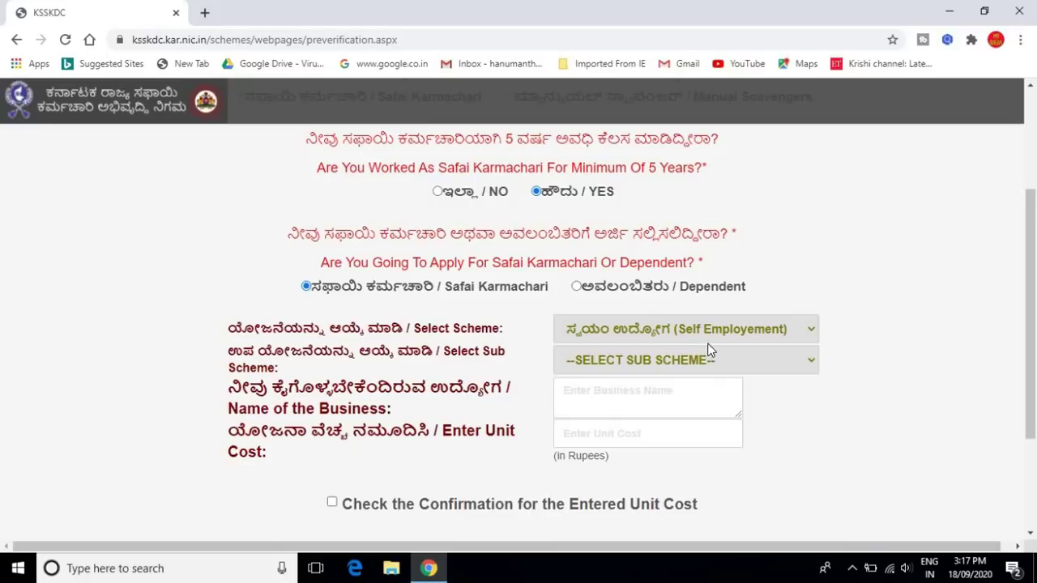
pyautogui.click(679, 358)
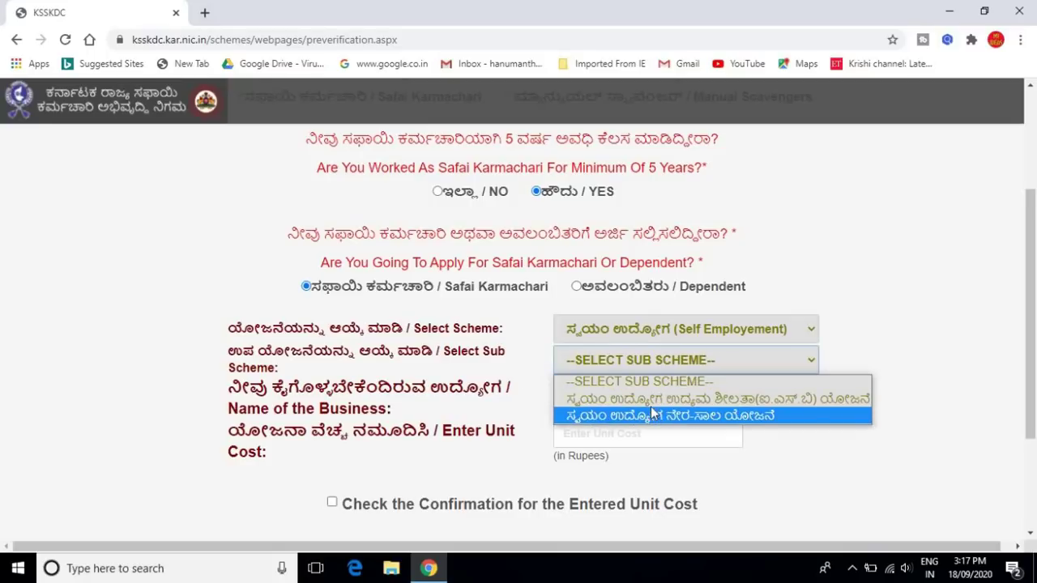
pyautogui.click(728, 405)
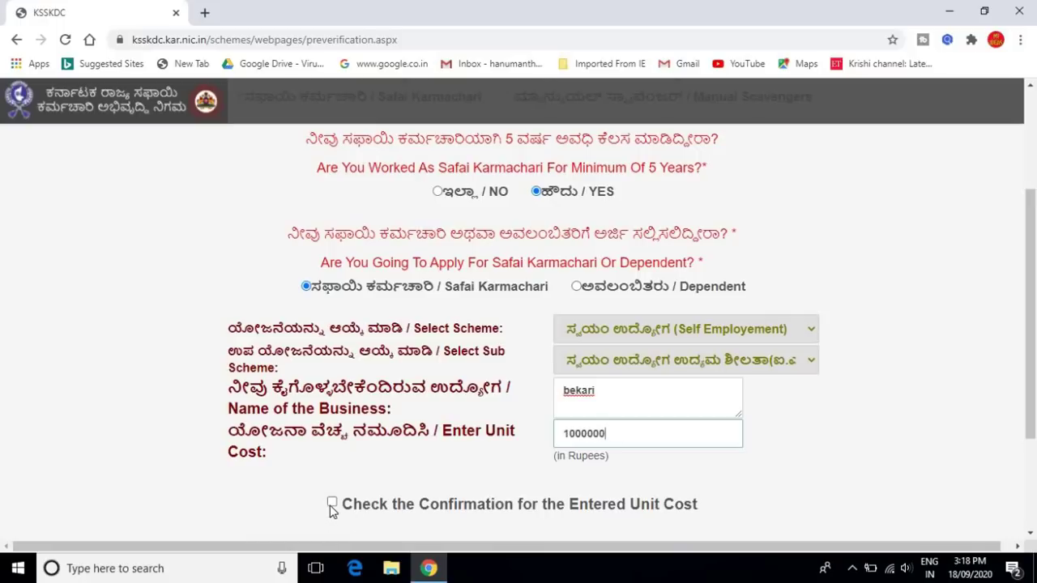
# Step: Confirm the entered unit cost of 1000000 rupees for the bekari business and continue to the Aadhaar confirmation
pyautogui.click(332, 504)
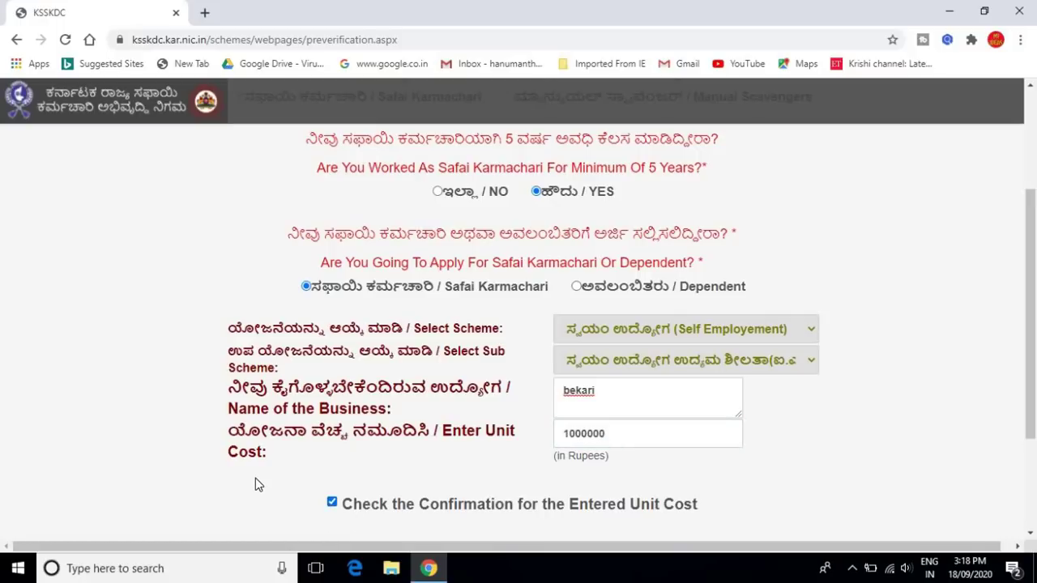
pyautogui.scroll(-1, 255, 483)
pyautogui.scroll(-2, 255, 484)
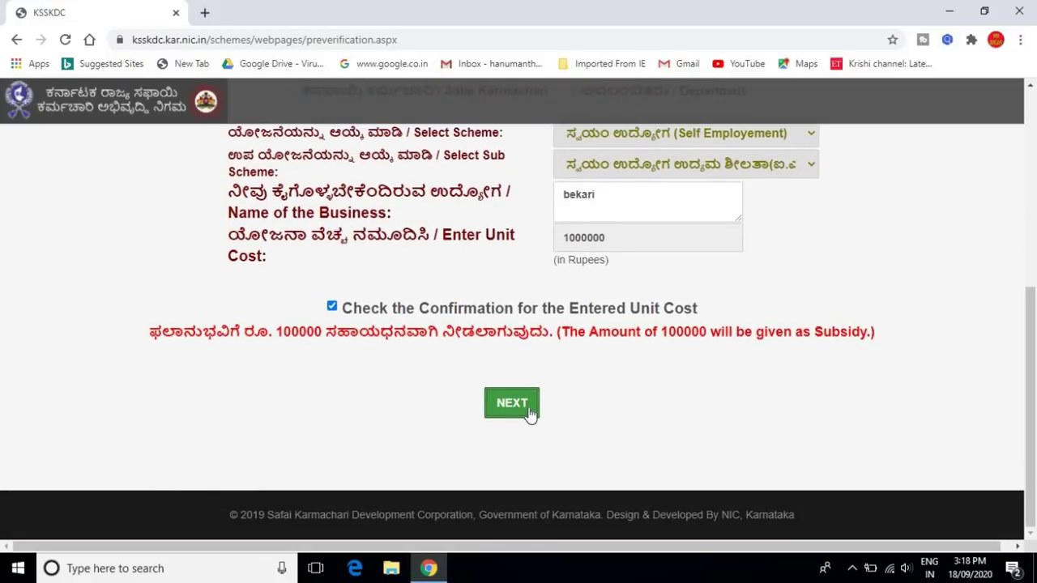
pyautogui.click(528, 412)
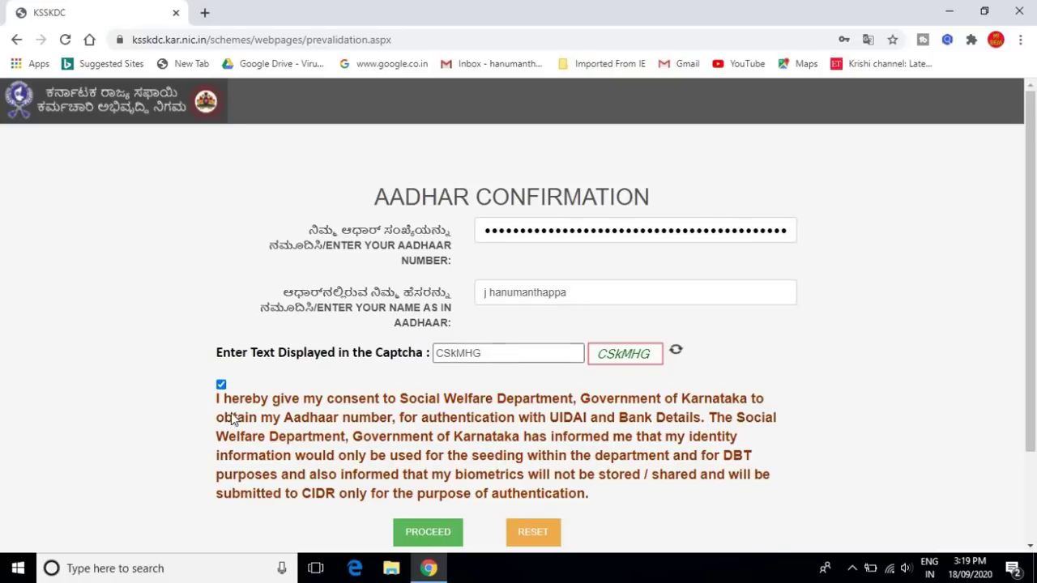
# Step: Submit the Aadhaar confirmation with the Aadhaar number, name as in Aadhaar, captcha text and consent filled in
pyautogui.click(441, 542)
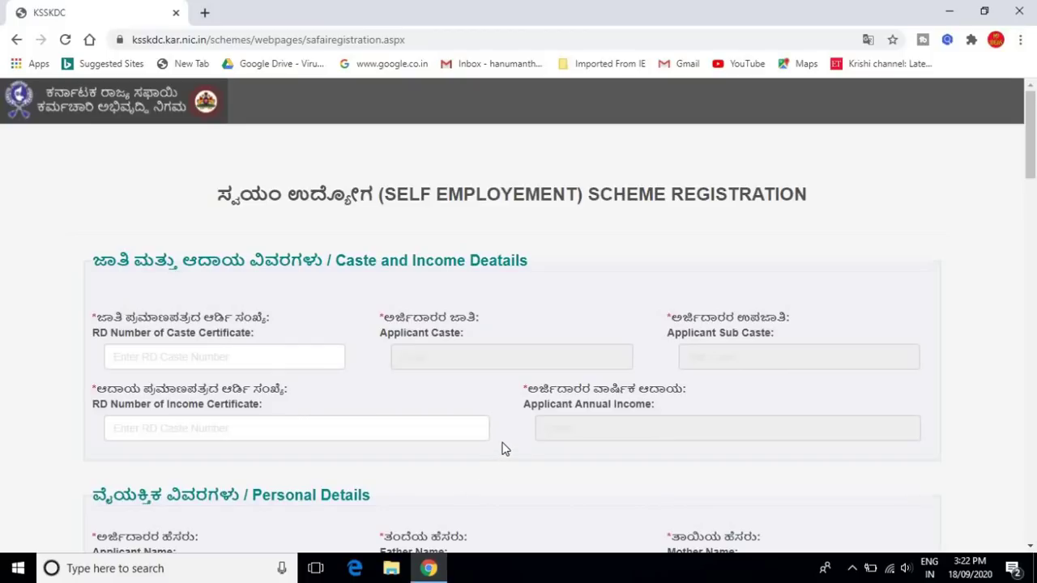
# Step: Examine the personal details section, including the day, month and year choices for the date of birth
pyautogui.scroll(-3, 502, 448)
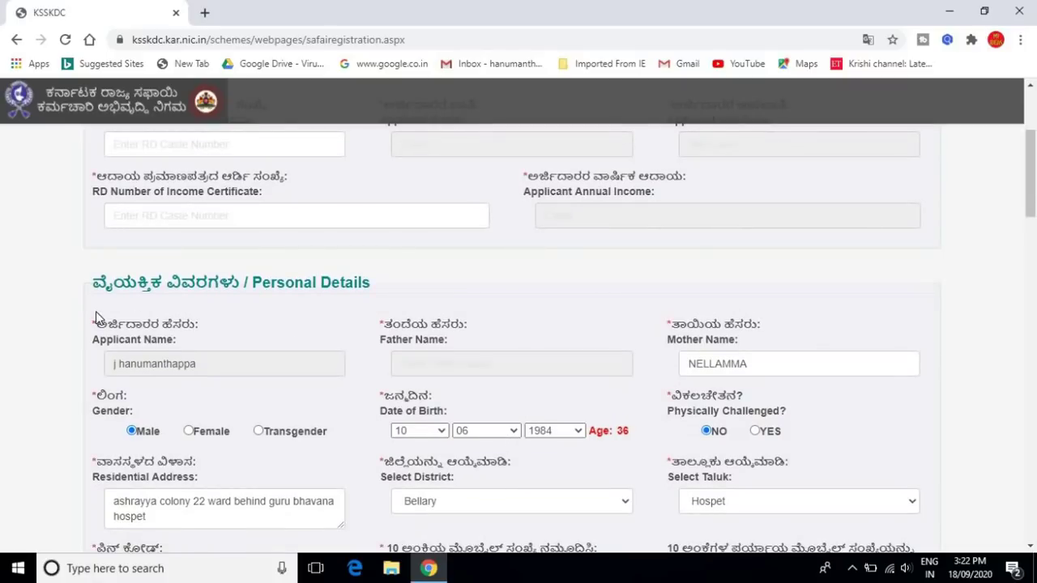
pyautogui.scroll(-1, 96, 311)
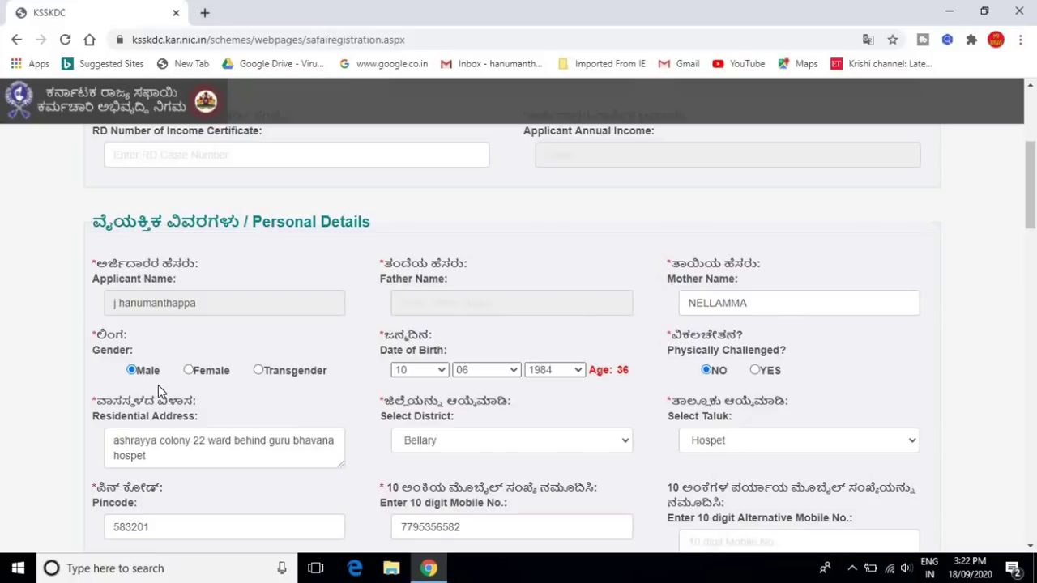
pyautogui.click(442, 373)
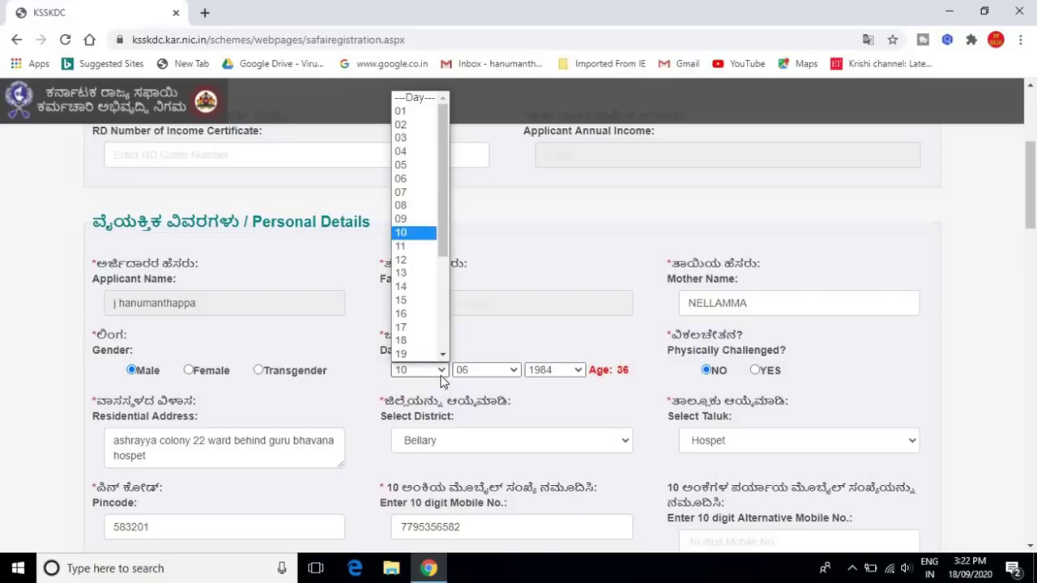
pyautogui.click(496, 376)
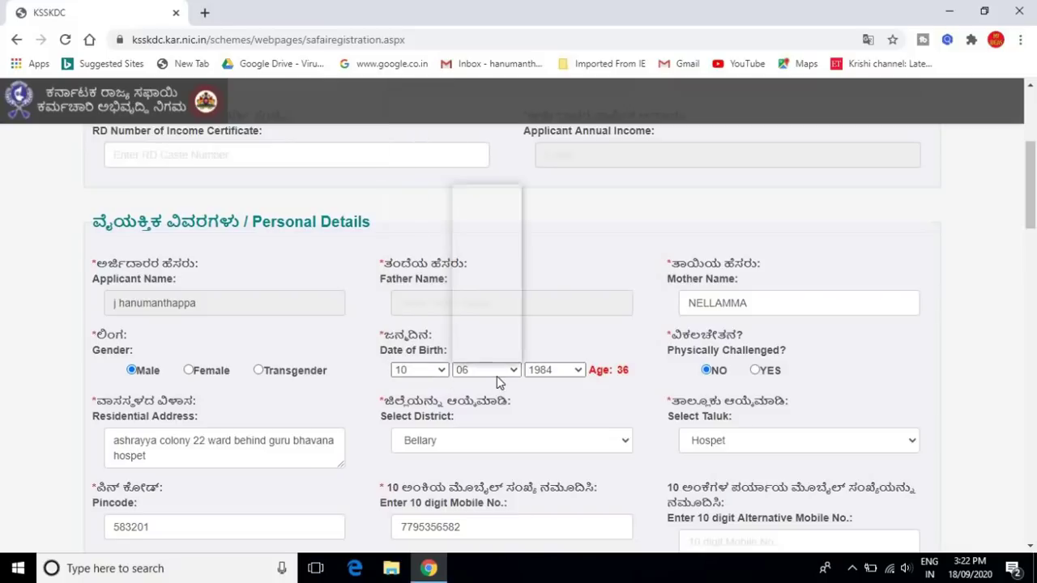
pyautogui.click(563, 376)
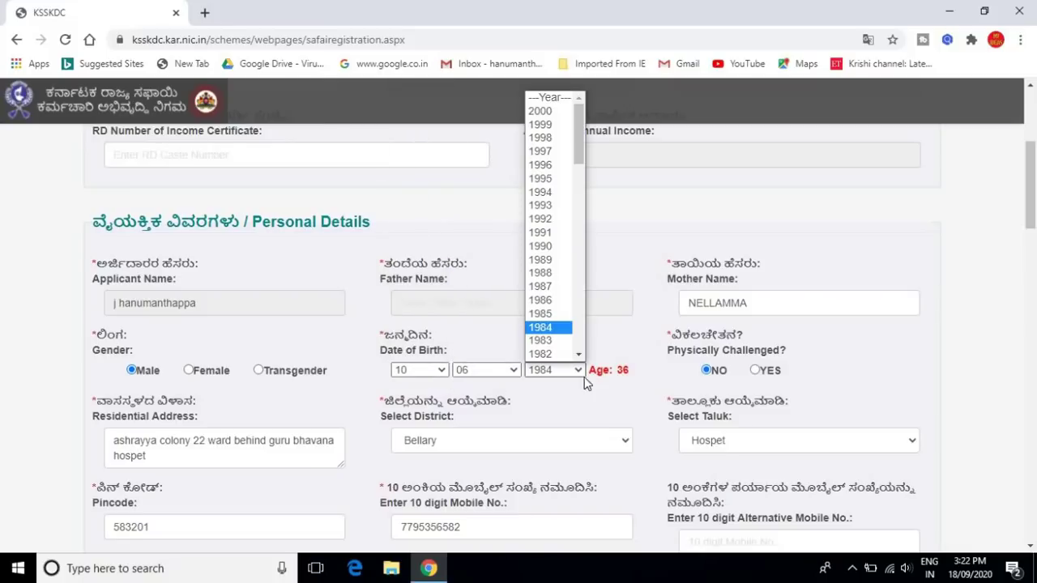
pyautogui.click(617, 404)
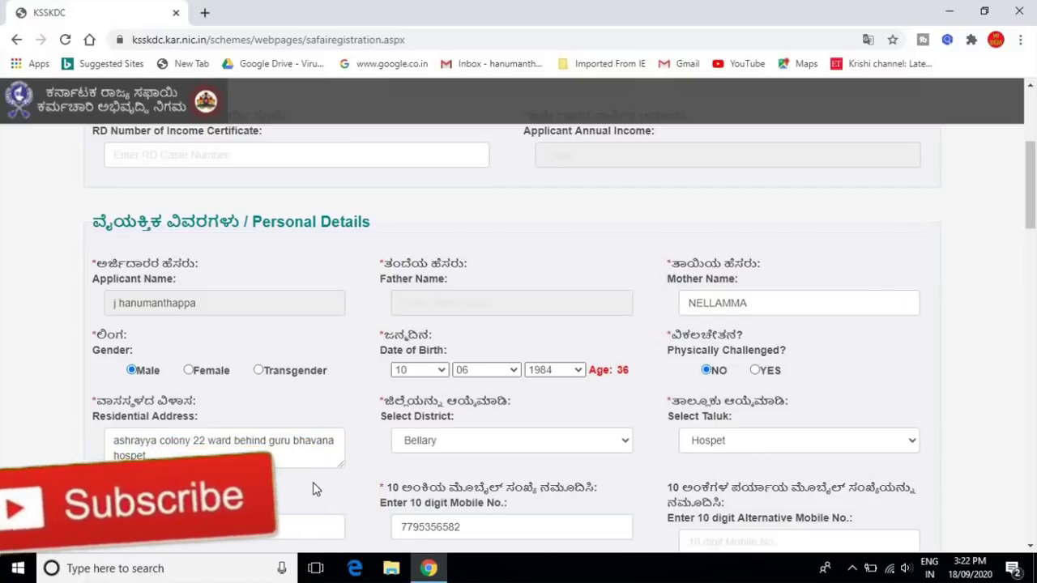
# Step: Set the applicant's education qualification to B.A.LLB in the personal details
pyautogui.scroll(-2, 314, 486)
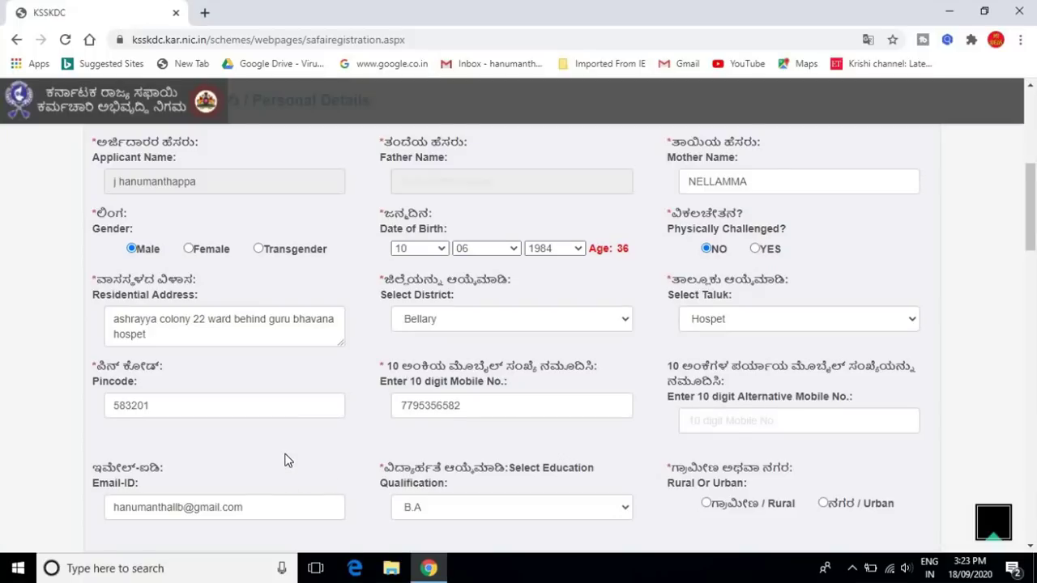
pyautogui.scroll(-1, 285, 460)
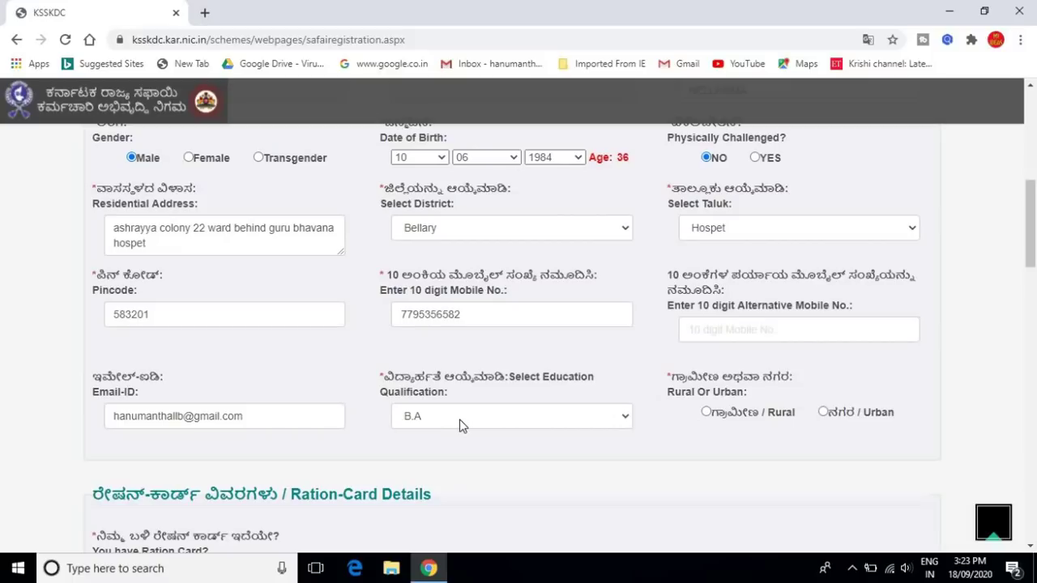
pyautogui.click(462, 426)
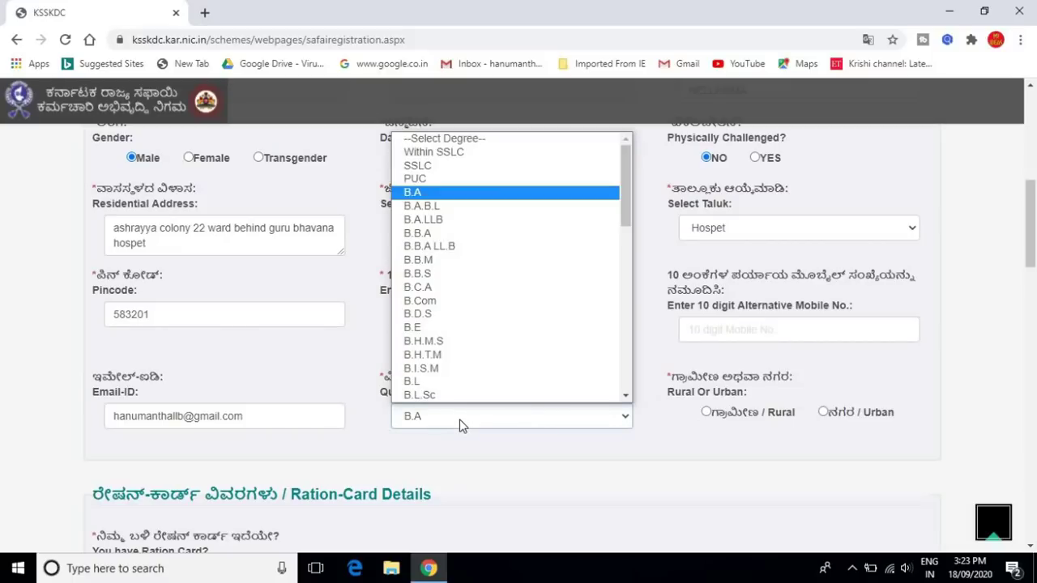
pyautogui.click(459, 425)
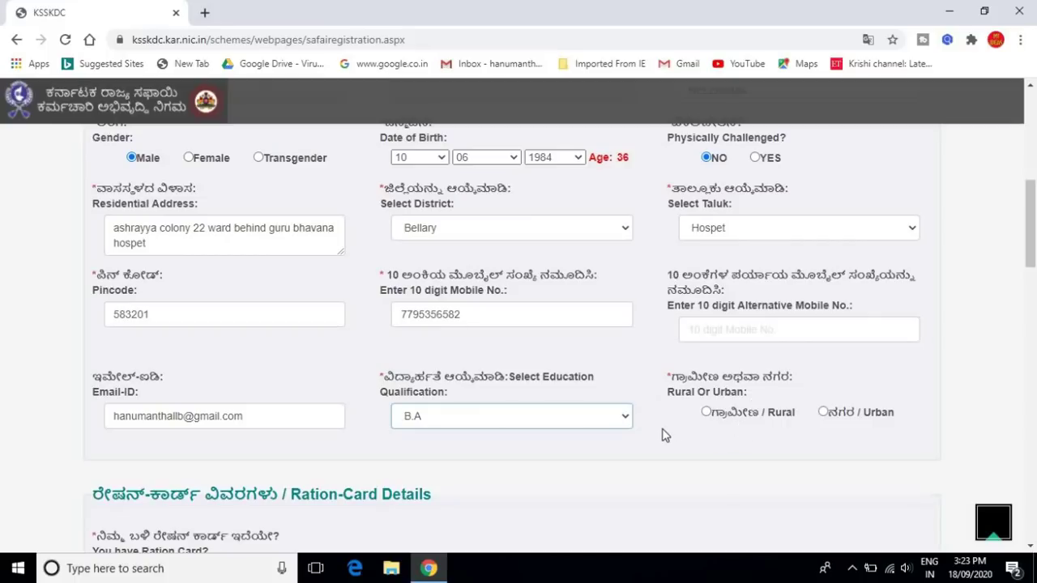
pyautogui.press('Down')
pyautogui.press('Down')
# Step: Add the 53-year-old family member with the relationship Father to the ration card details
pyautogui.scroll(-2, 662, 436)
pyautogui.scroll(-3, 662, 436)
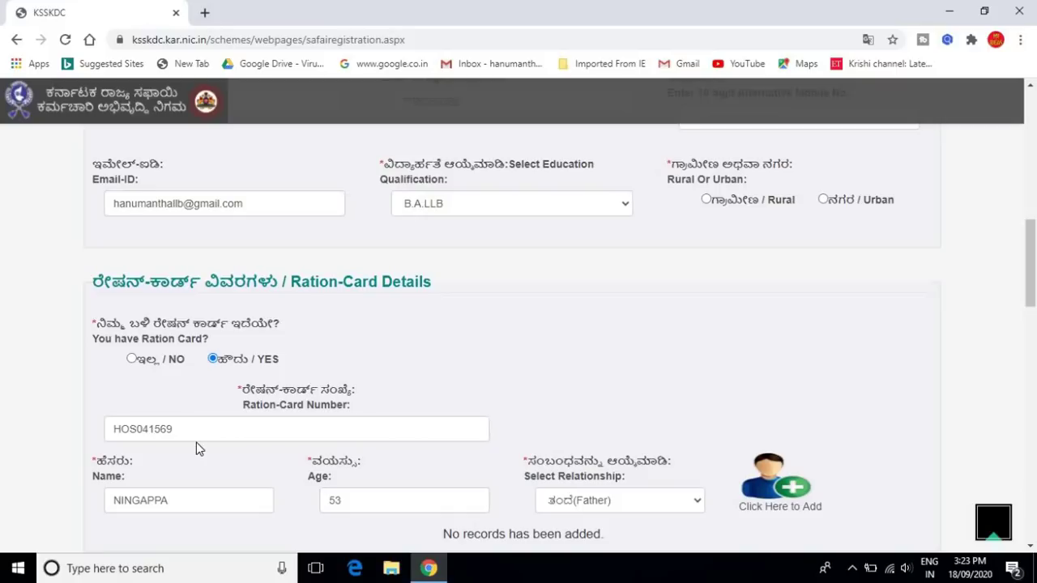
pyautogui.scroll(-2, 261, 466)
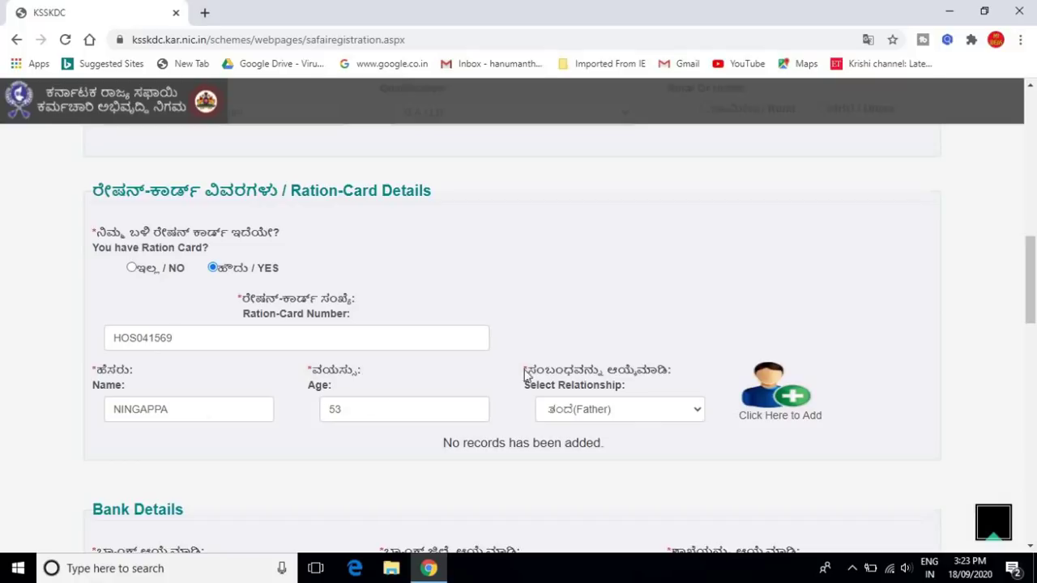
pyautogui.click(655, 414)
pyautogui.click(654, 415)
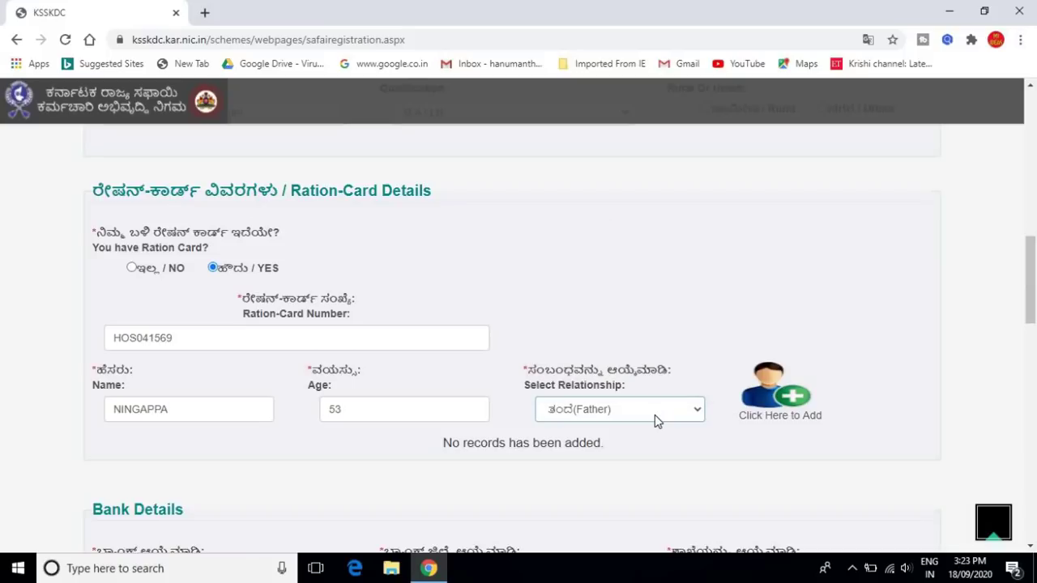
pyautogui.click(793, 405)
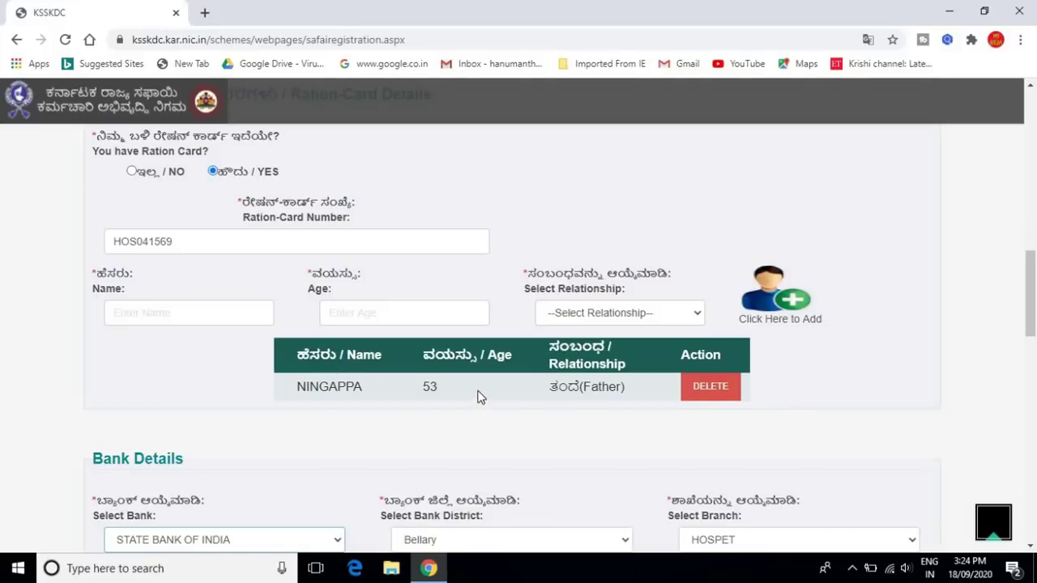
# Step: Review the bank details section, including the choices for bank, bank district and branch
pyautogui.scroll(-2, 341, 451)
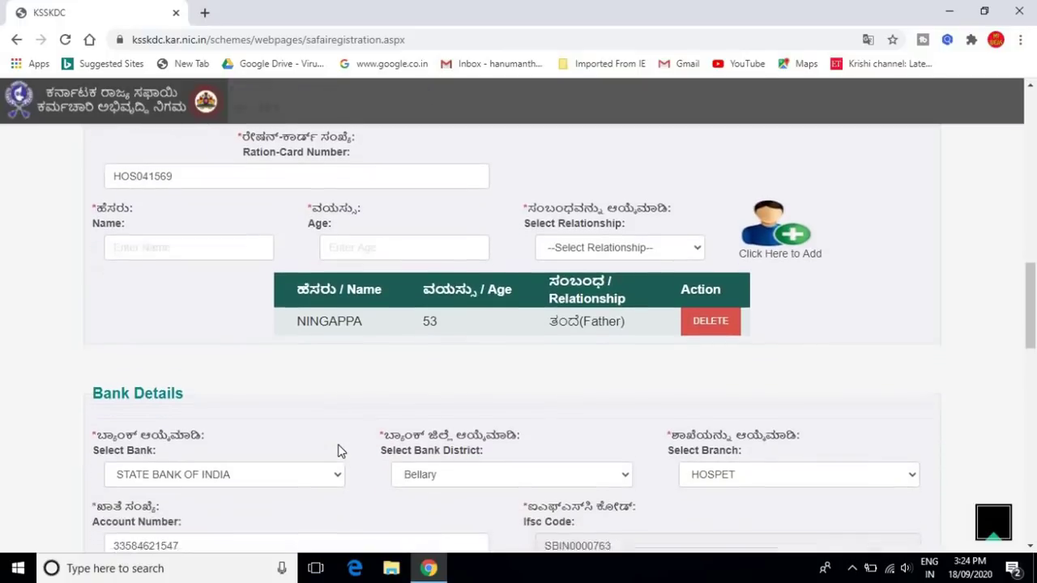
pyautogui.scroll(-2, 340, 451)
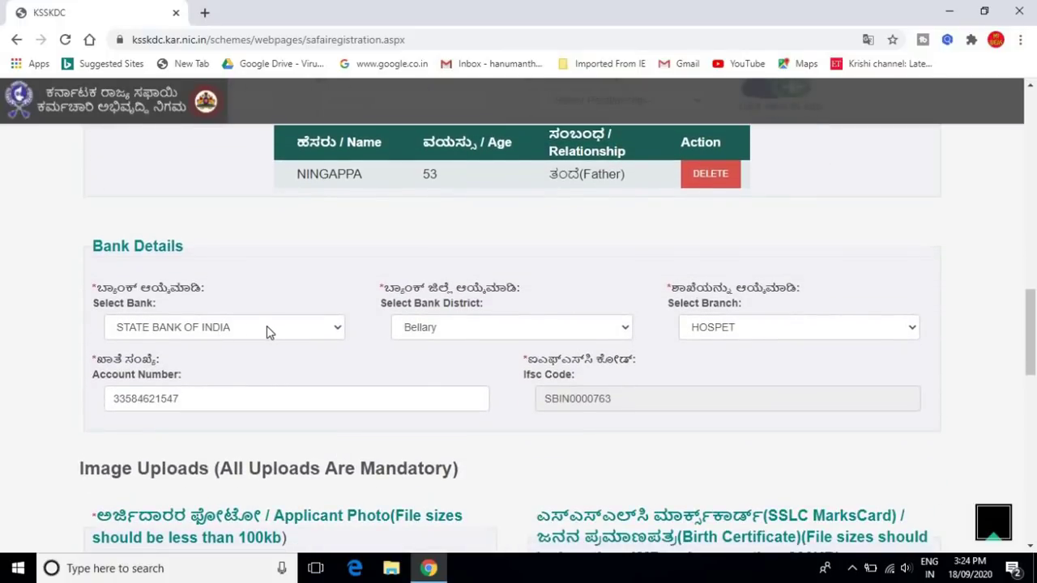
pyautogui.click(267, 325)
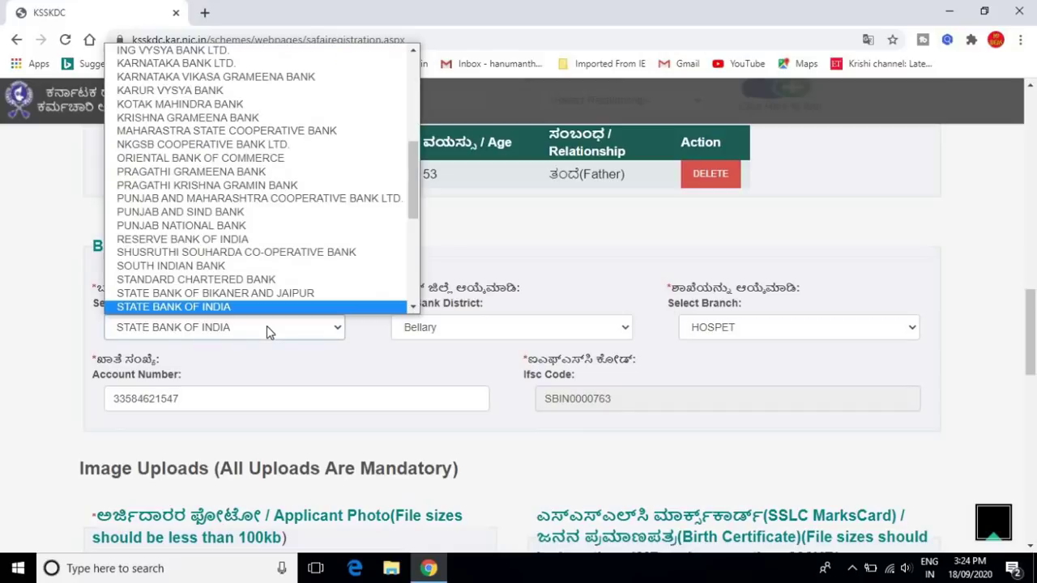
pyautogui.click(496, 329)
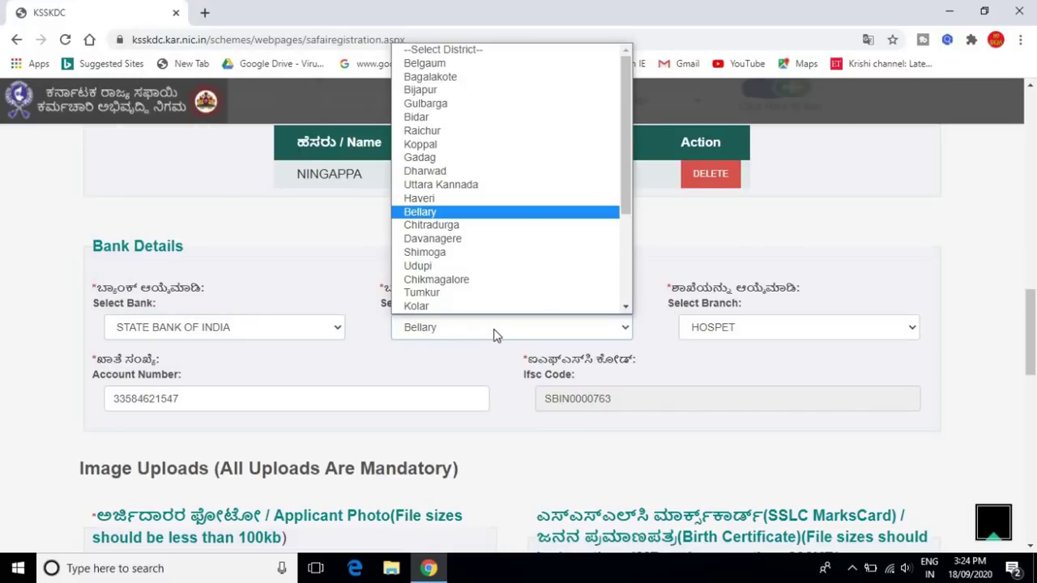
pyautogui.click(764, 334)
pyautogui.click(434, 371)
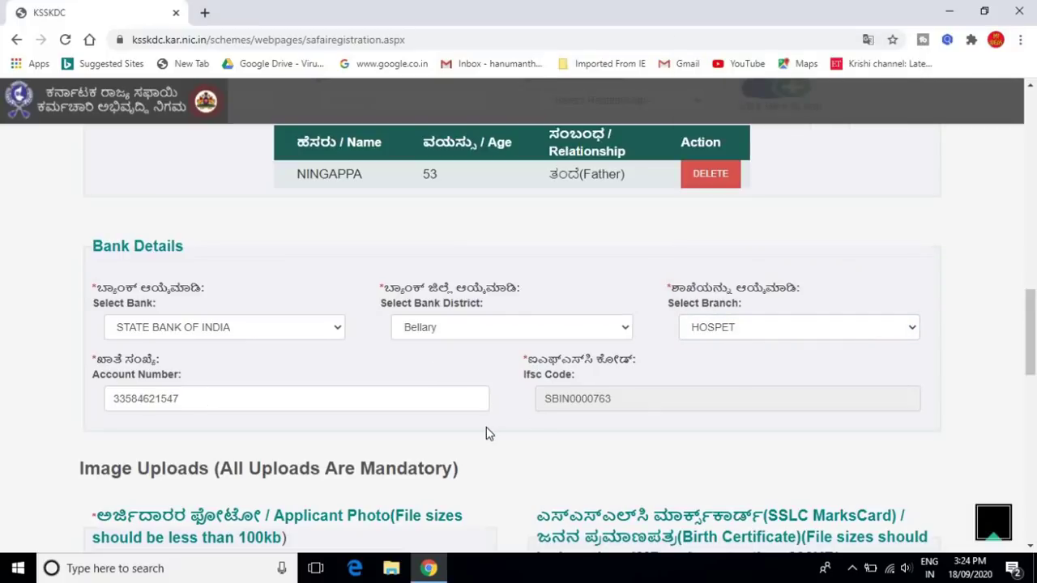
# Step: Review the mandatory document uploads and accept the declaration that the information is correct
pyautogui.scroll(-3, 486, 429)
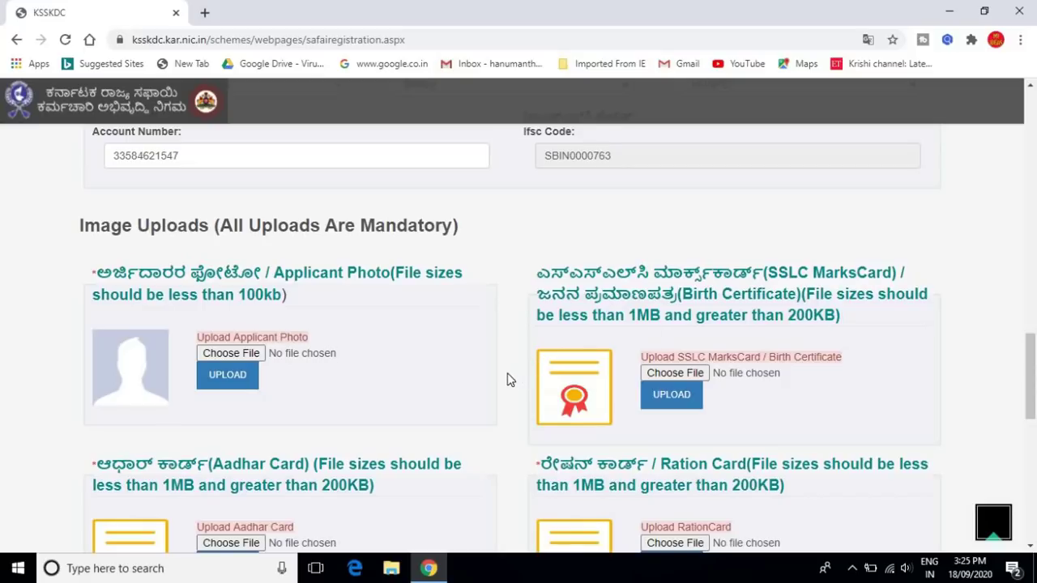
pyautogui.scroll(-3, 507, 380)
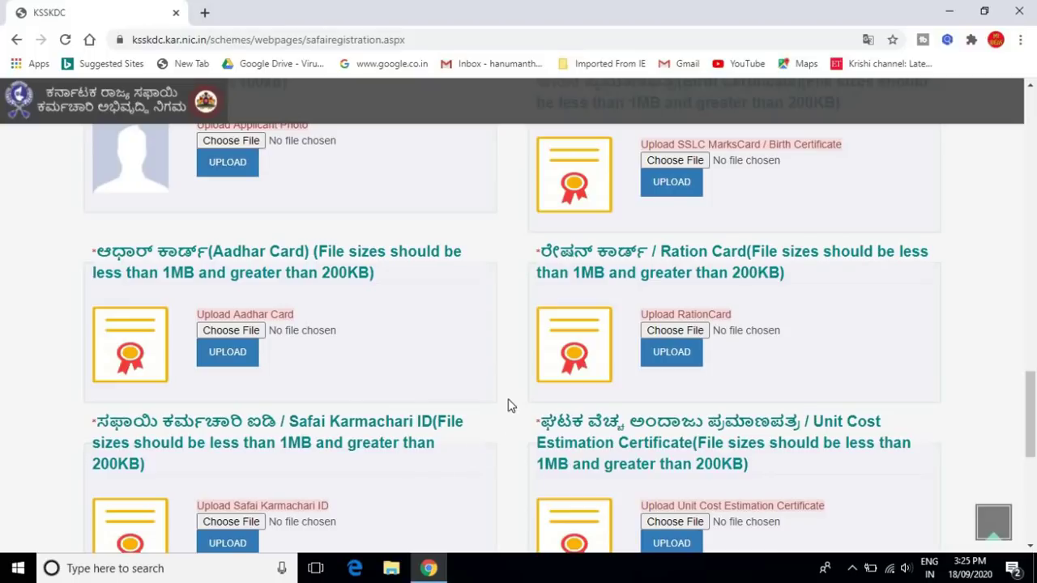
pyautogui.scroll(-1, 511, 418)
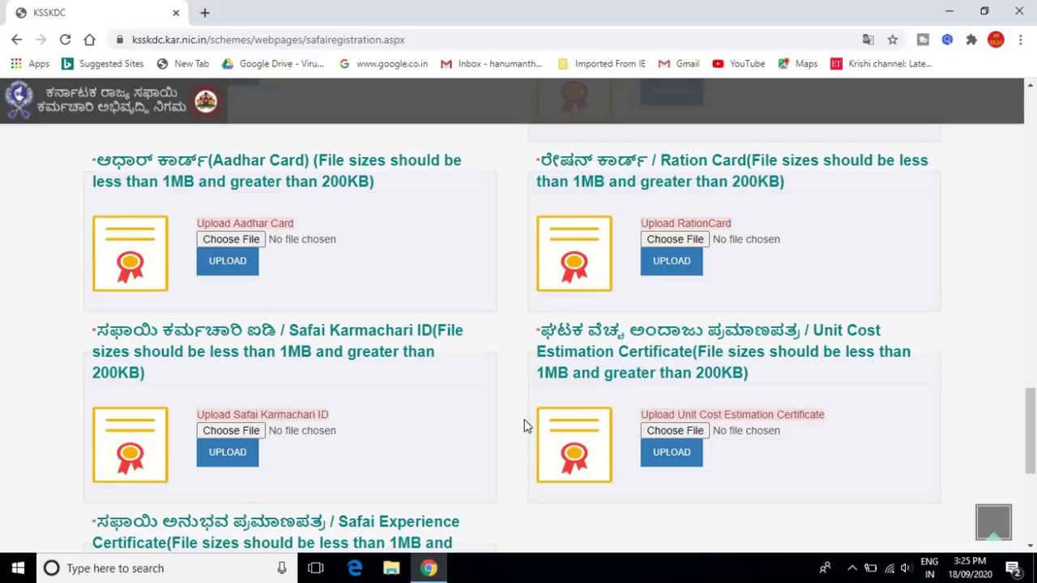
pyautogui.scroll(-3, 523, 425)
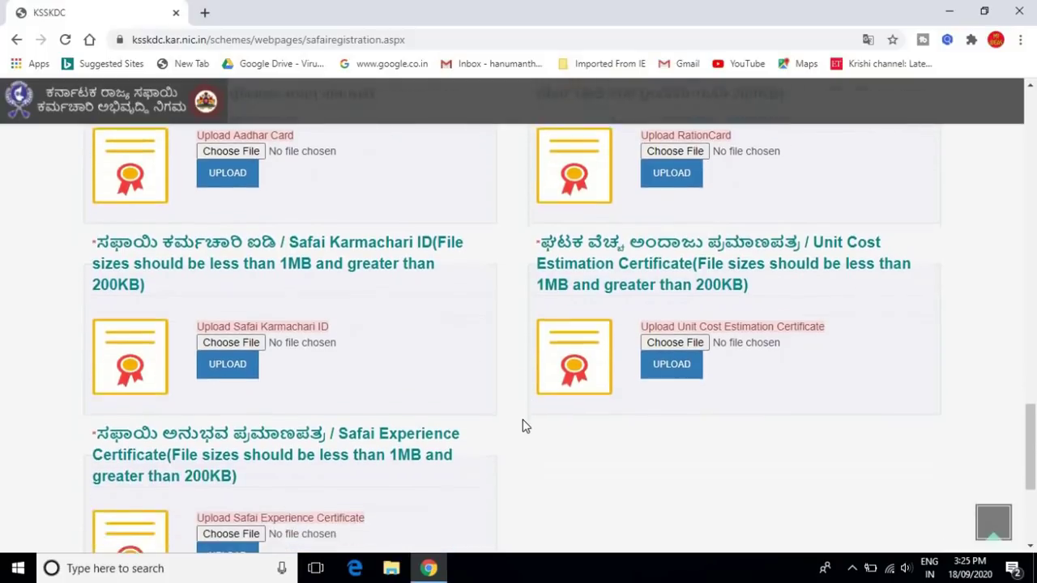
pyautogui.scroll(-1, 523, 425)
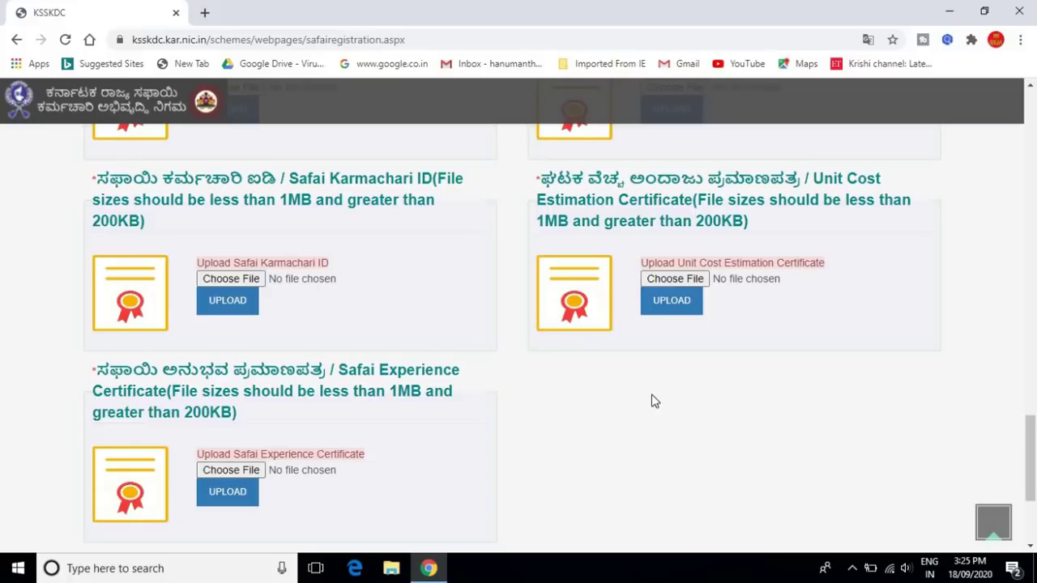
pyautogui.scroll(-5, 655, 401)
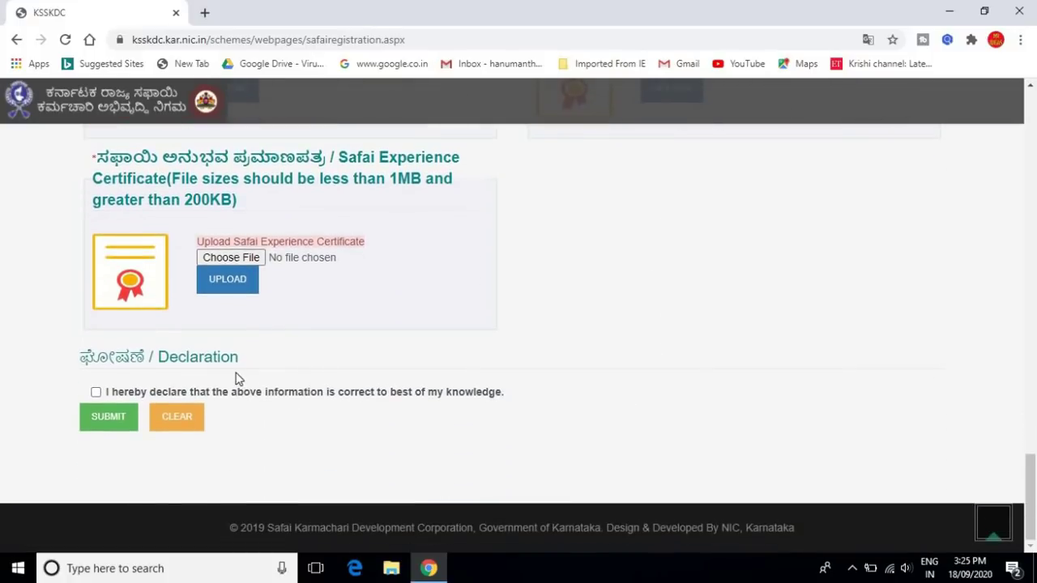
pyautogui.click(95, 392)
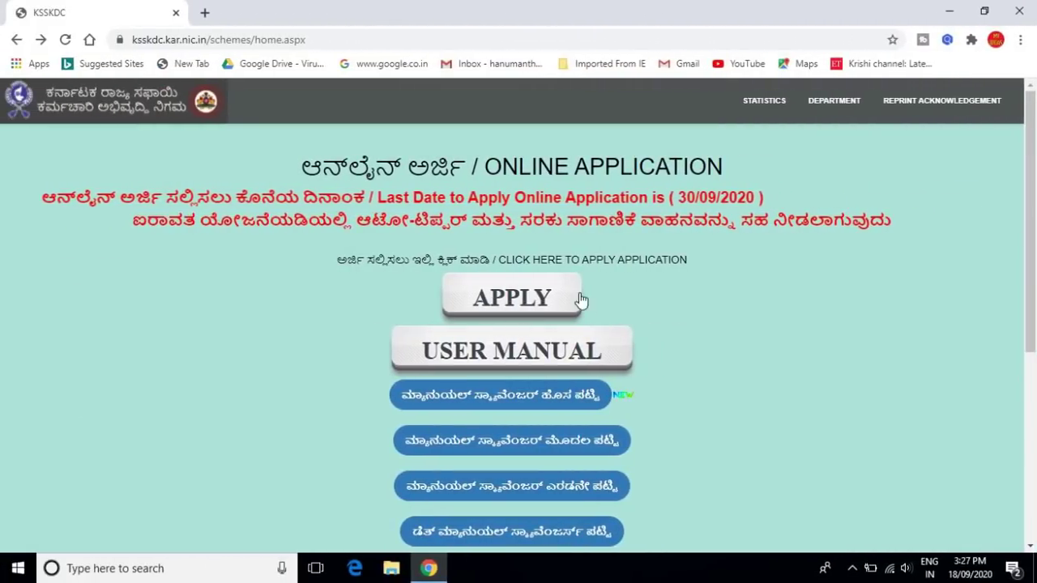
pyautogui.scroll(-4, 307, 306)
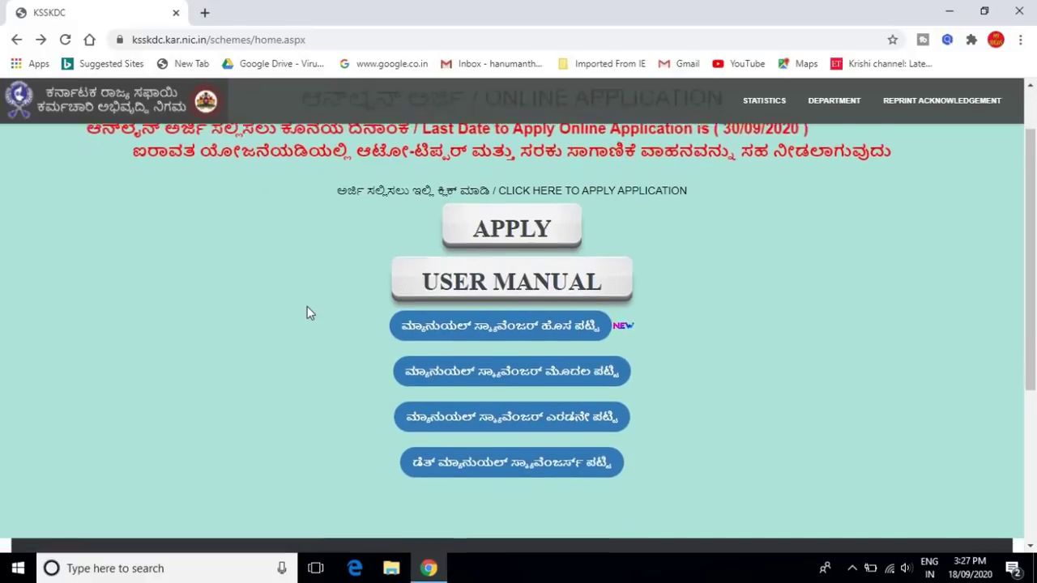